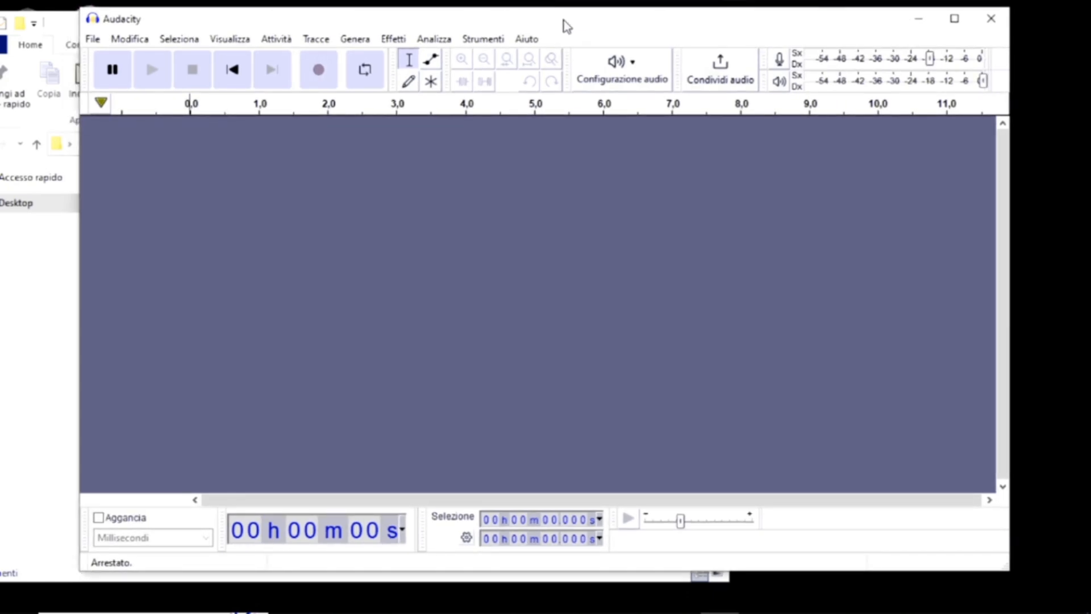
# Open 1-FILE.mp3 from the DATI folder.
pyautogui.moveTo(564, 20); pyautogui.dragTo(567, 19)
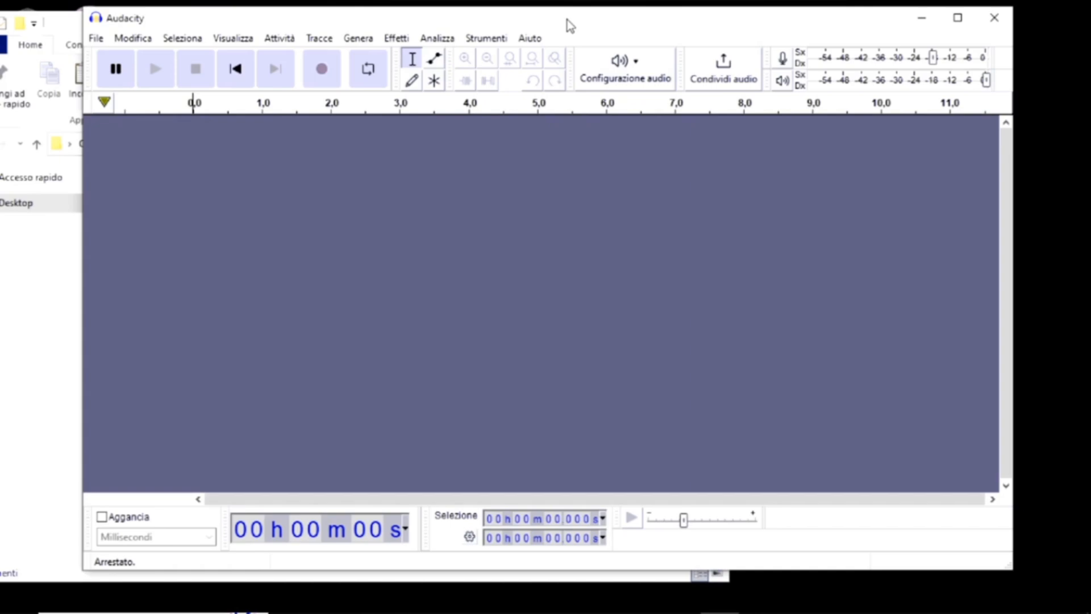
pyautogui.moveTo(575, 25); pyautogui.dragTo(580, 25)
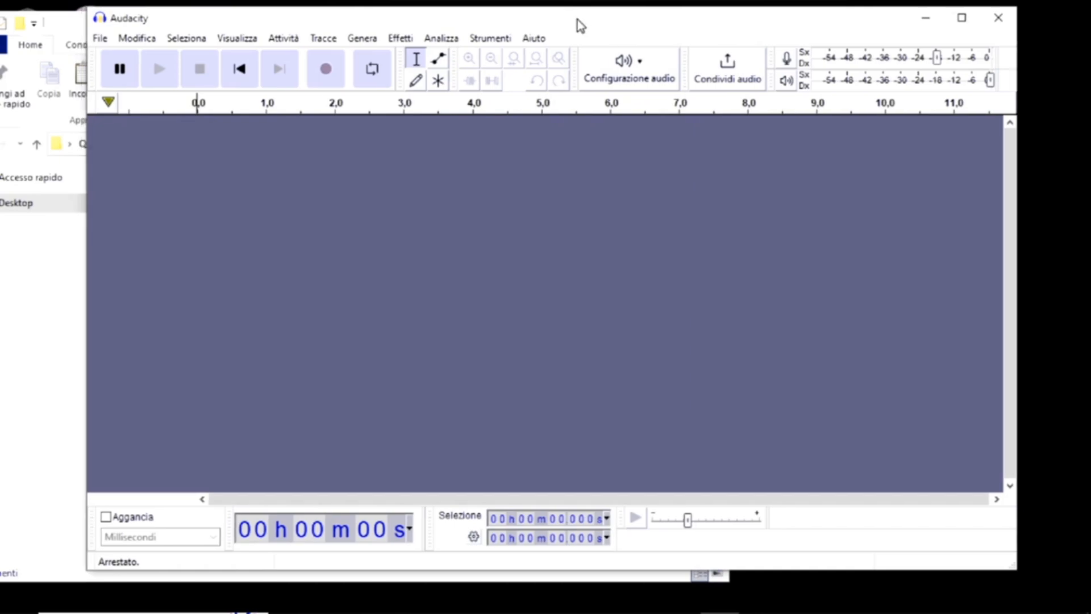
pyautogui.click(102, 41)
pyautogui.click(123, 74)
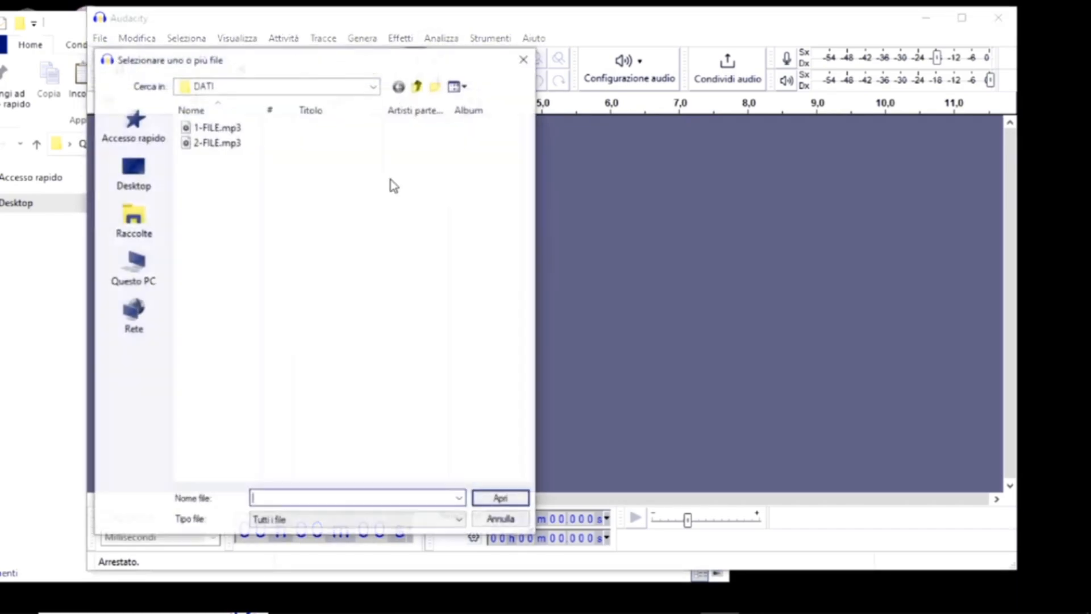
pyautogui.click(230, 131)
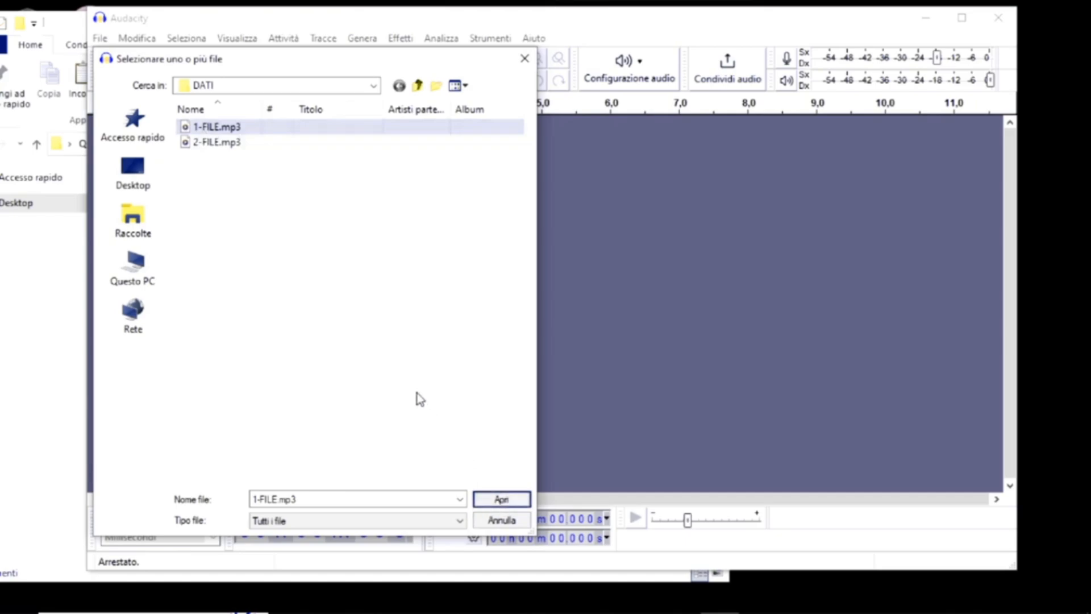
pyautogui.click(500, 499)
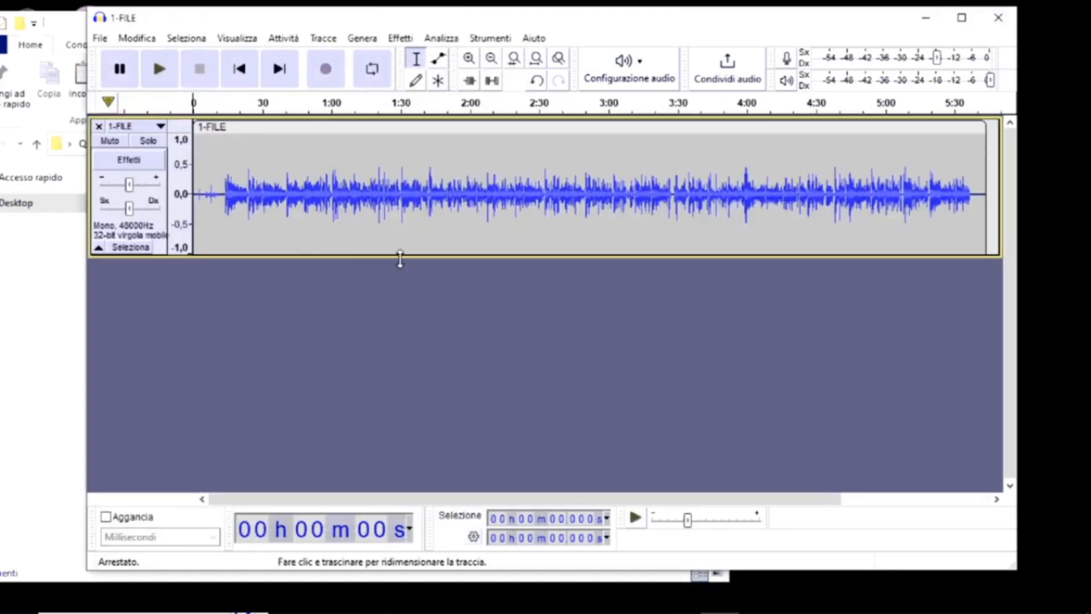
# Open 2-FILE.mp3 from the DATI folder in a second project window.
pyautogui.click(100, 38)
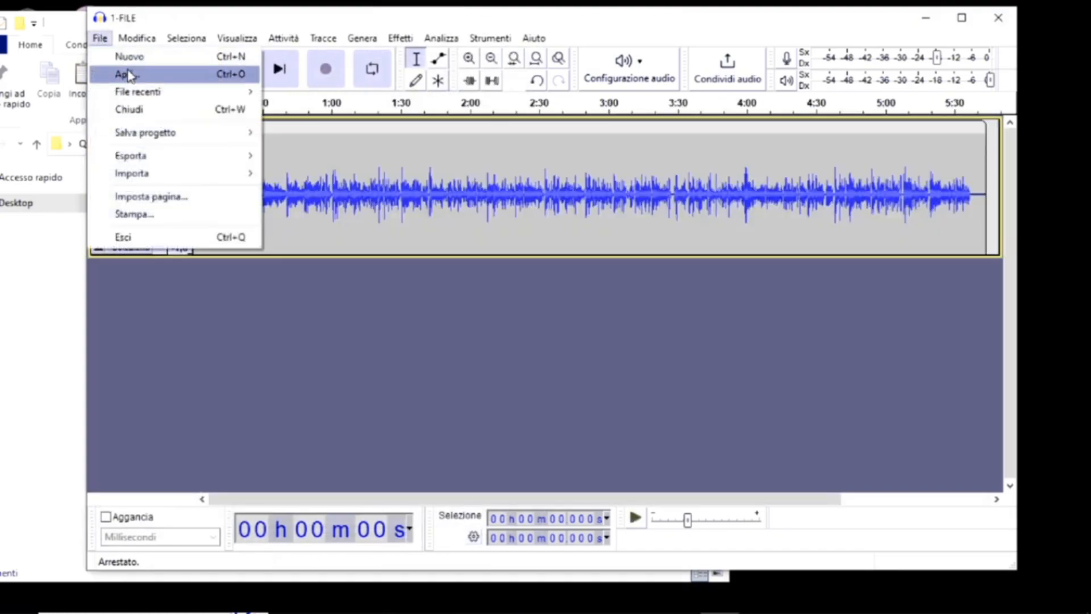
pyautogui.click(131, 73)
pyautogui.click(216, 142)
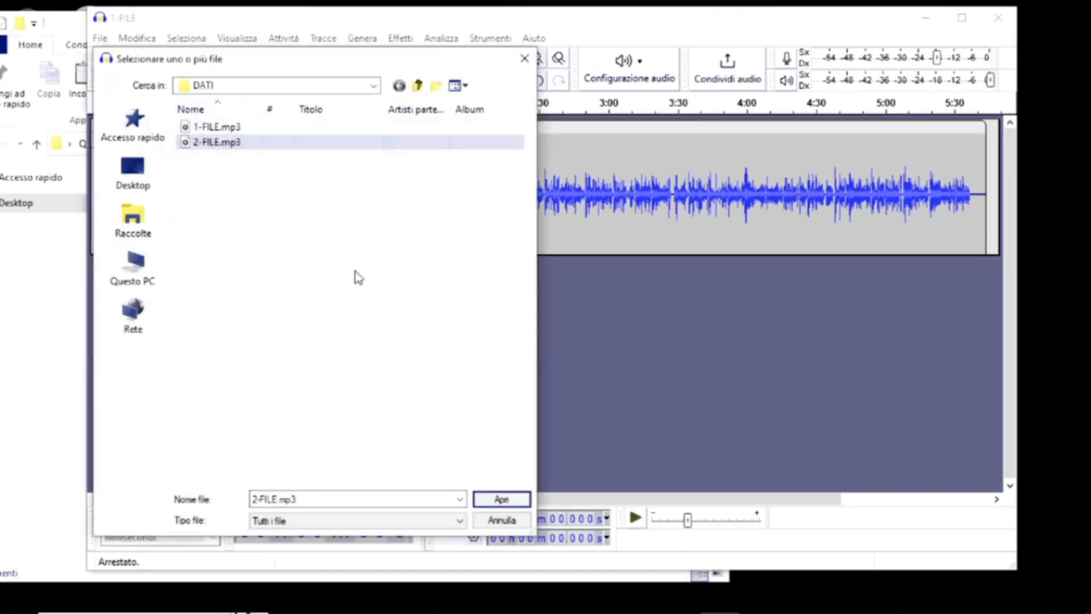
pyautogui.click(501, 499)
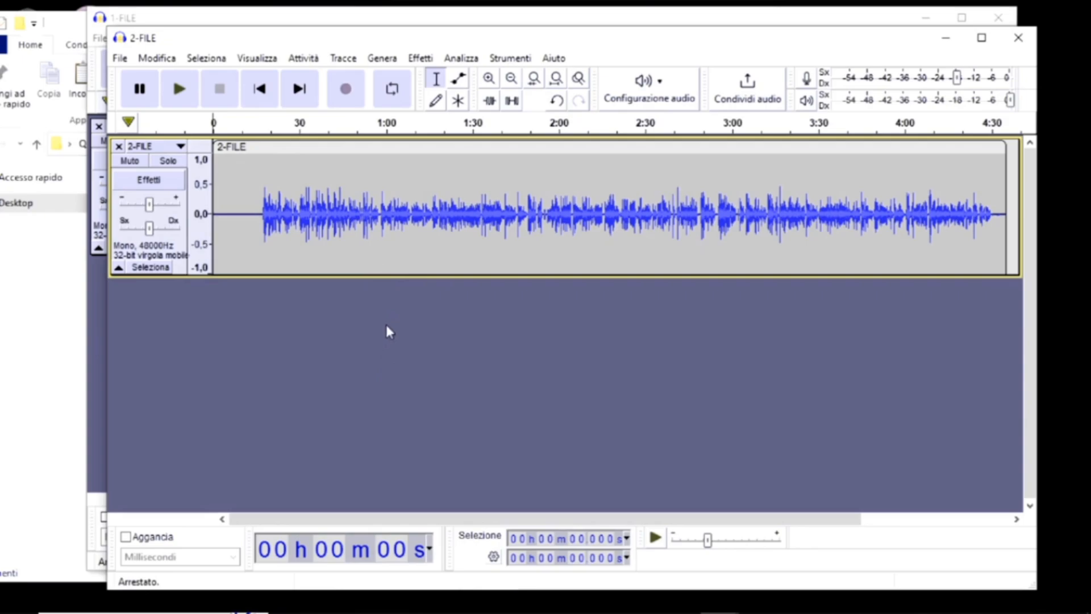
# Select all the audio in the 2-FILE project and copy it.
pyautogui.moveTo(415, 39)
pyautogui.mouseDown()
pyautogui.moveTo(412, 29)
pyautogui.moveTo(417, 35)
pyautogui.mouseUp()
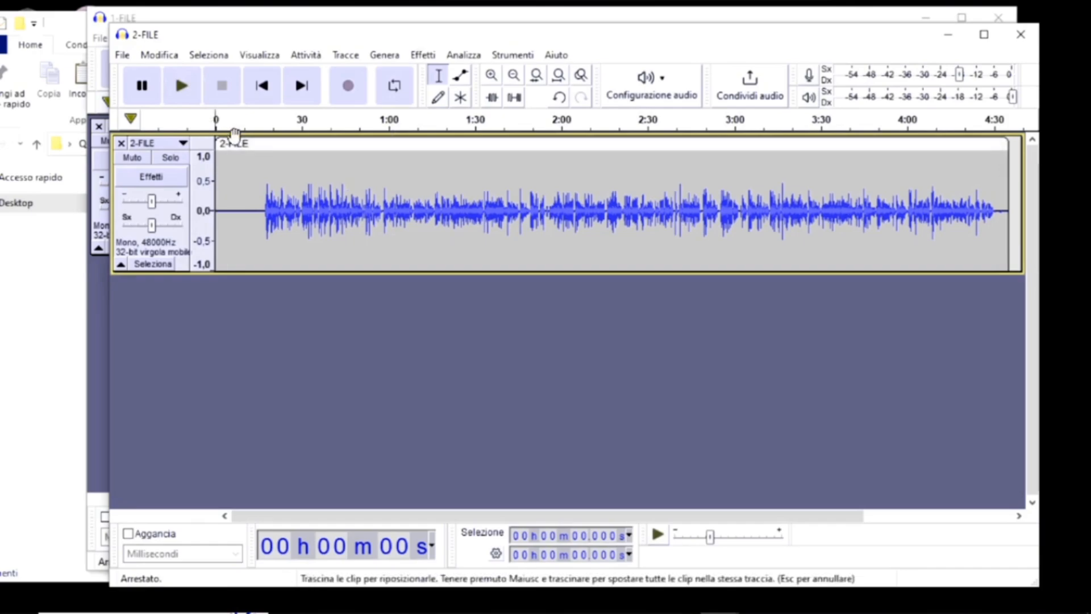
pyautogui.click(210, 55)
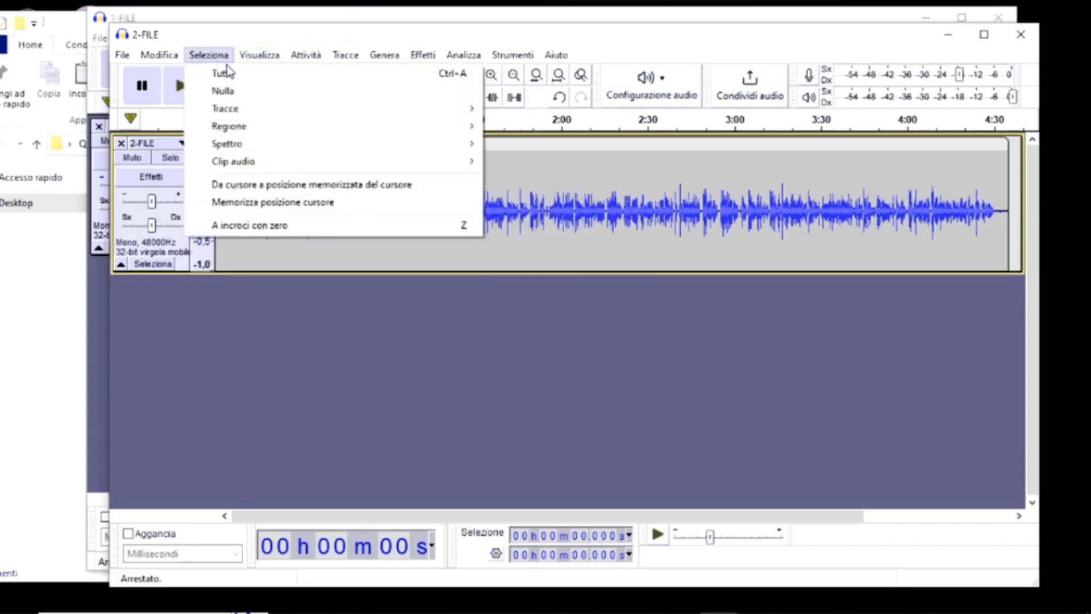
pyautogui.click(234, 74)
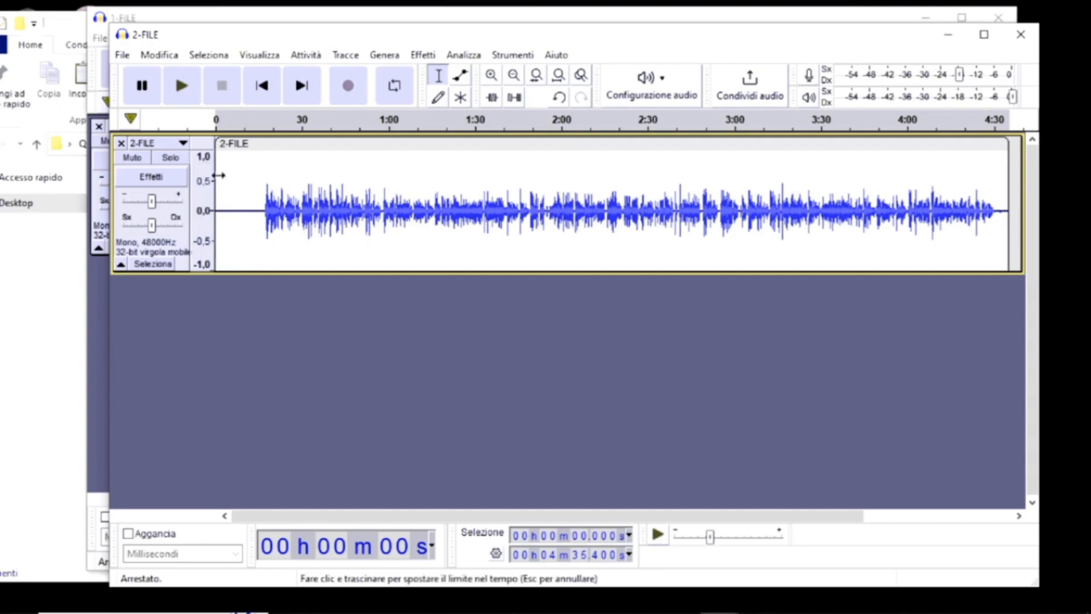
pyautogui.click(161, 55)
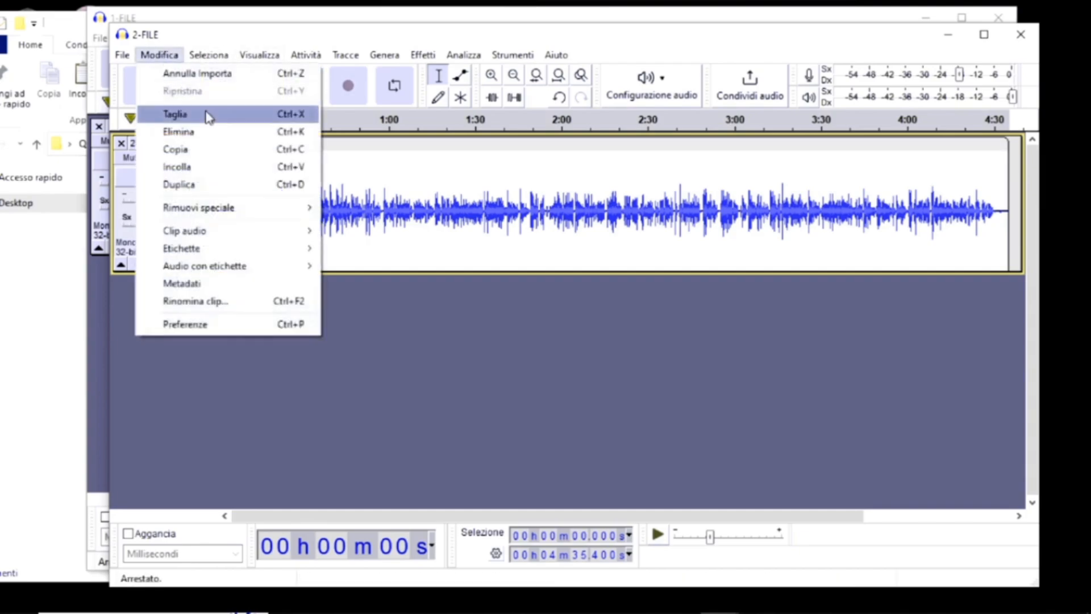
pyautogui.click(208, 156)
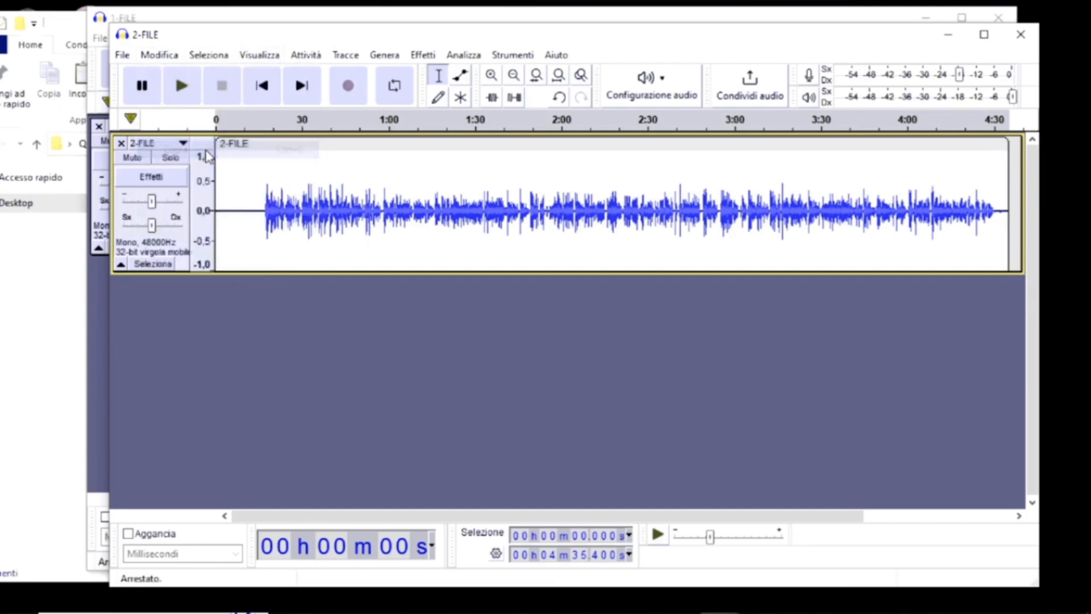
# Paste the copied 2-FILE audio at the start of the track in the 1-FILE project.
pyautogui.click(355, 19)
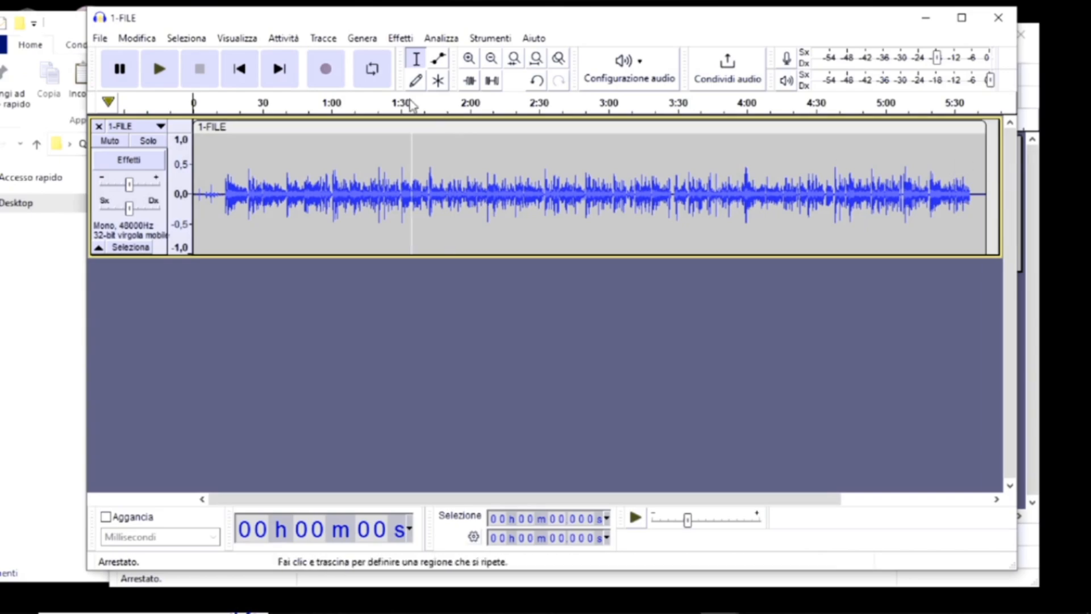
pyautogui.click(151, 44)
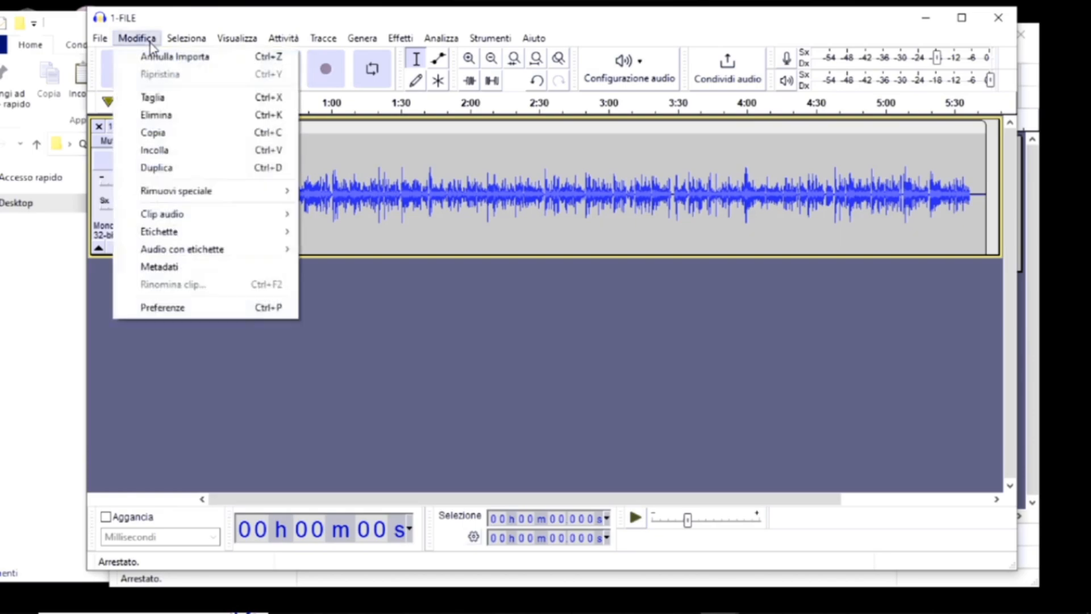
pyautogui.click(189, 150)
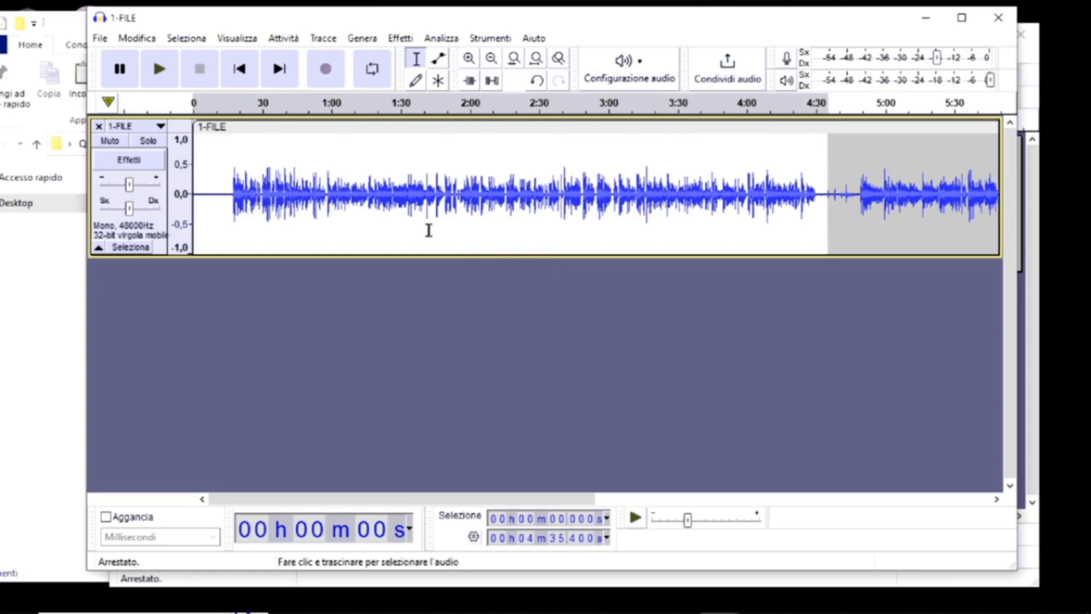
# Export the joined audio as an MP3 named 3-FILE.mp3 in the DATI folder, leaving the metadata tags empty.
pyautogui.click(100, 38)
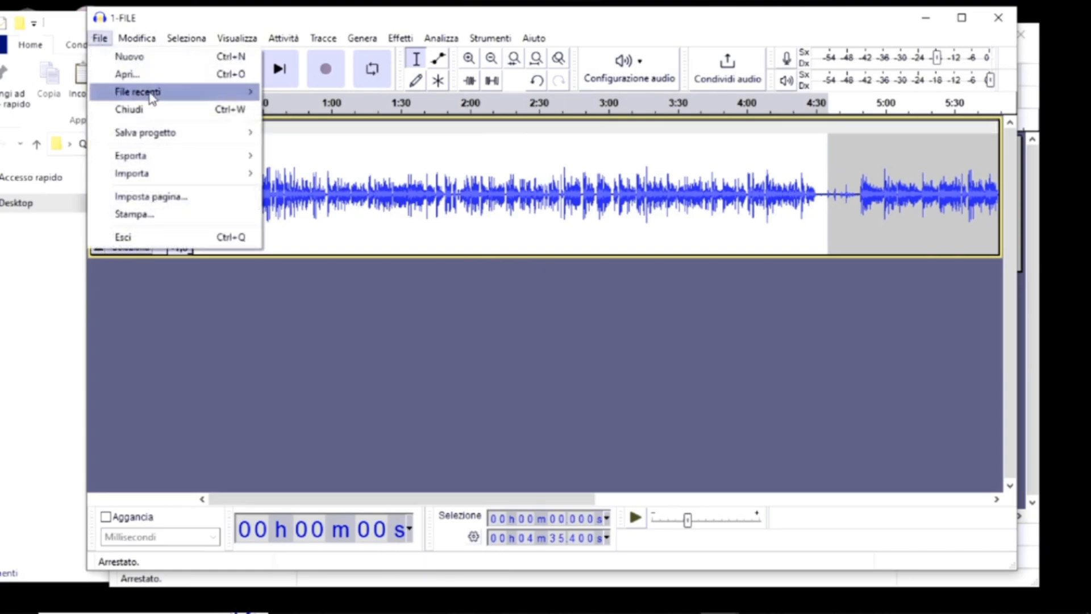
pyautogui.moveTo(183, 157)
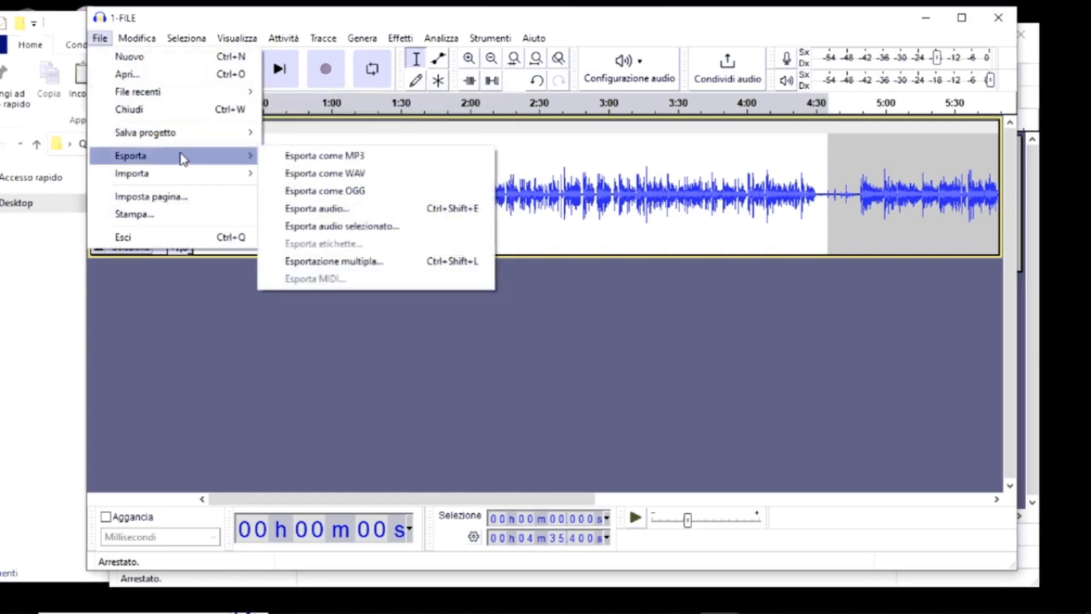
pyautogui.click(288, 158)
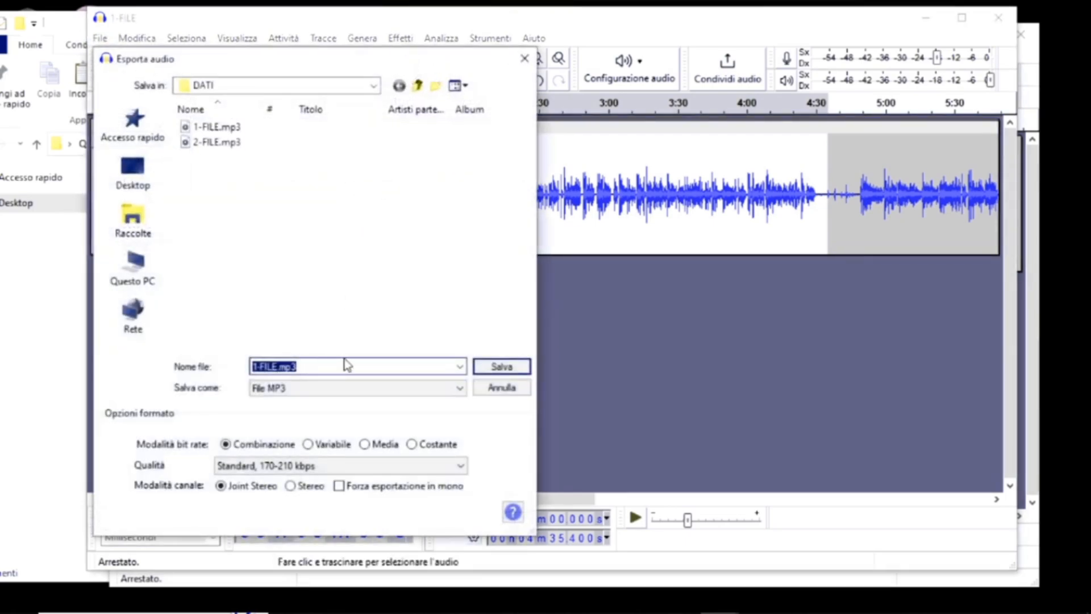
pyautogui.press('Left')
pyautogui.press('Delete')
pyautogui.write('3')
pyautogui.click(500, 368)
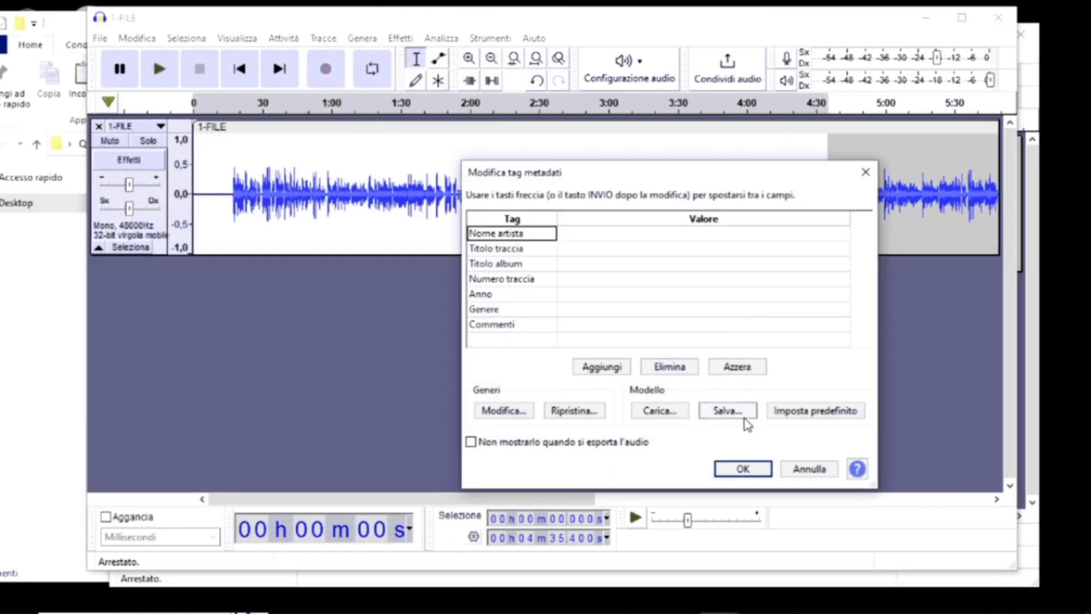
pyautogui.click(565, 238)
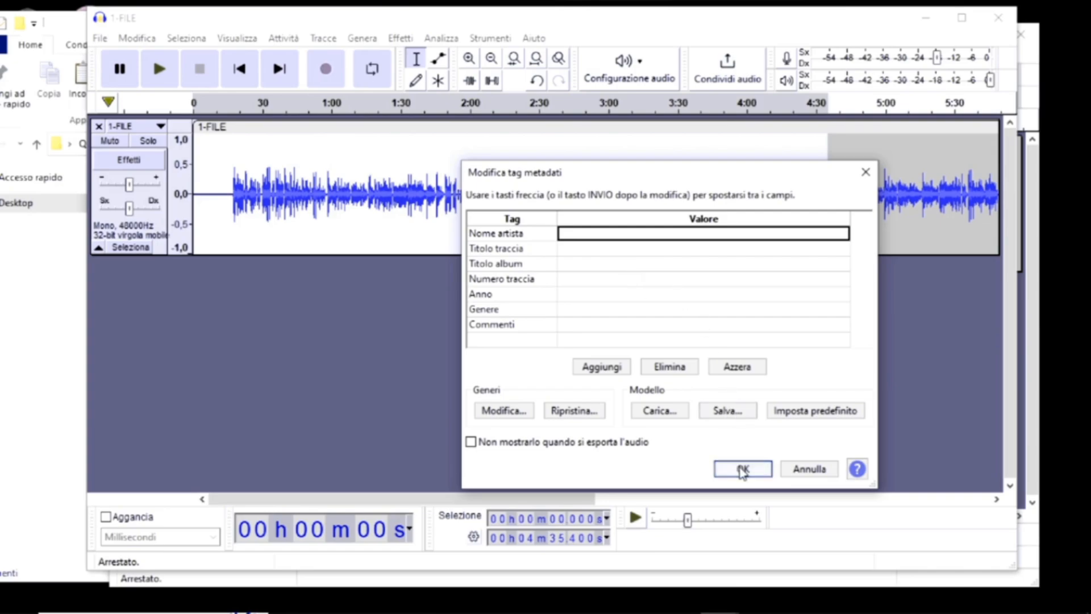
pyautogui.click(742, 469)
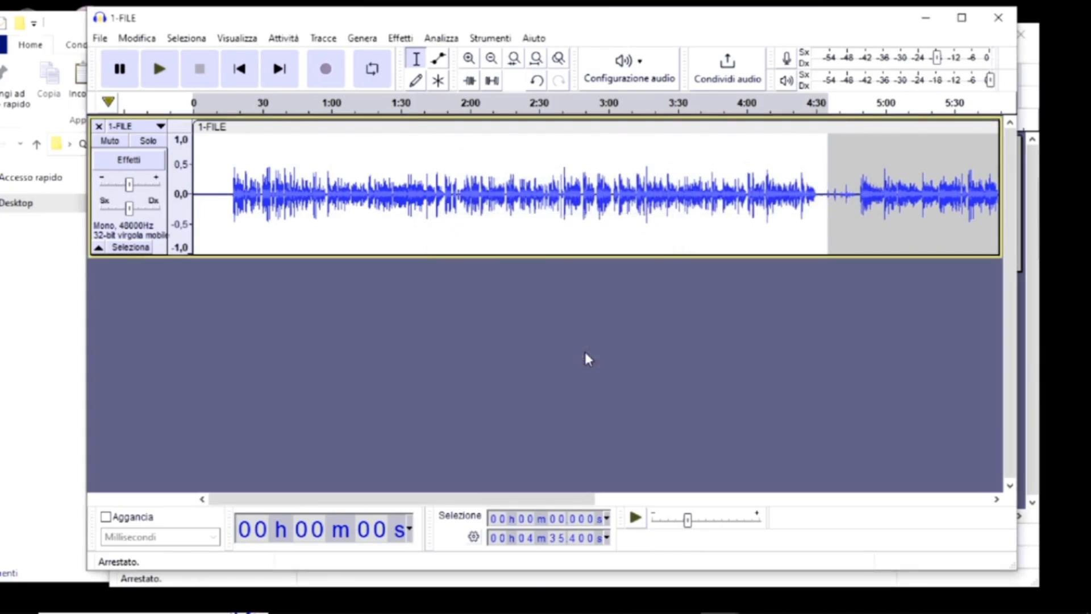
# Switch to the DATI folder in File Explorer and check the durations of 1-FILE.mp3 and 2-FILE.mp3 in the media player.
pyautogui.click(83, 23)
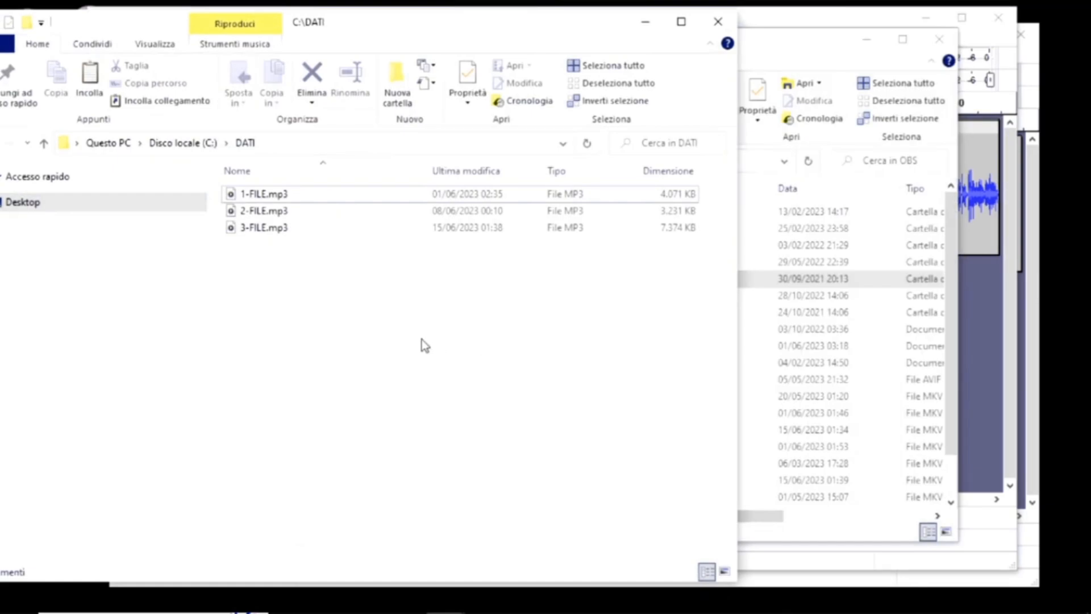
pyautogui.click(275, 199)
pyautogui.doubleClick(281, 200)
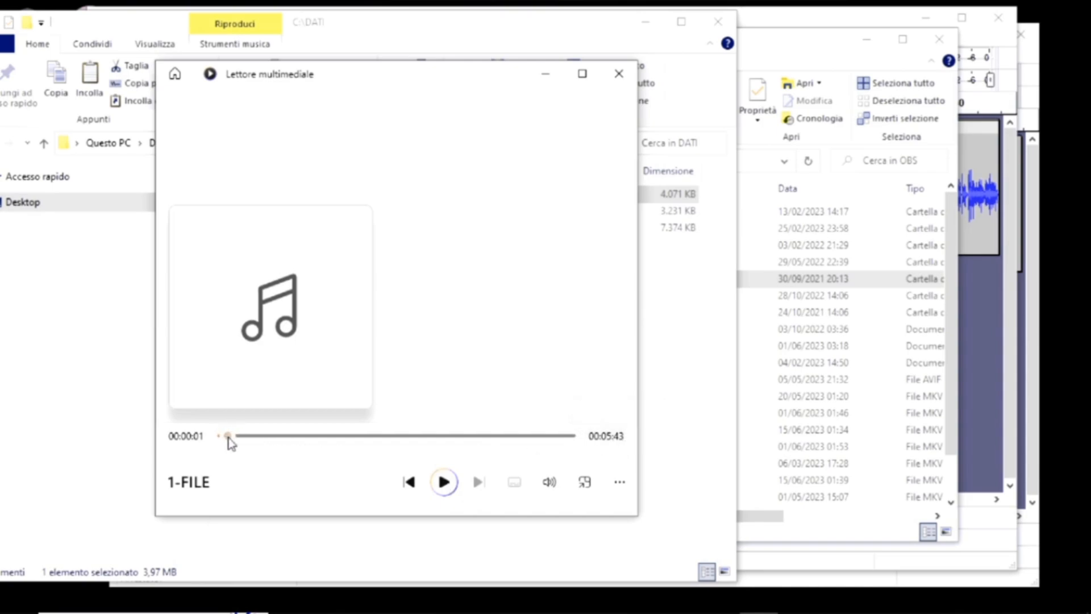
pyautogui.click(619, 74)
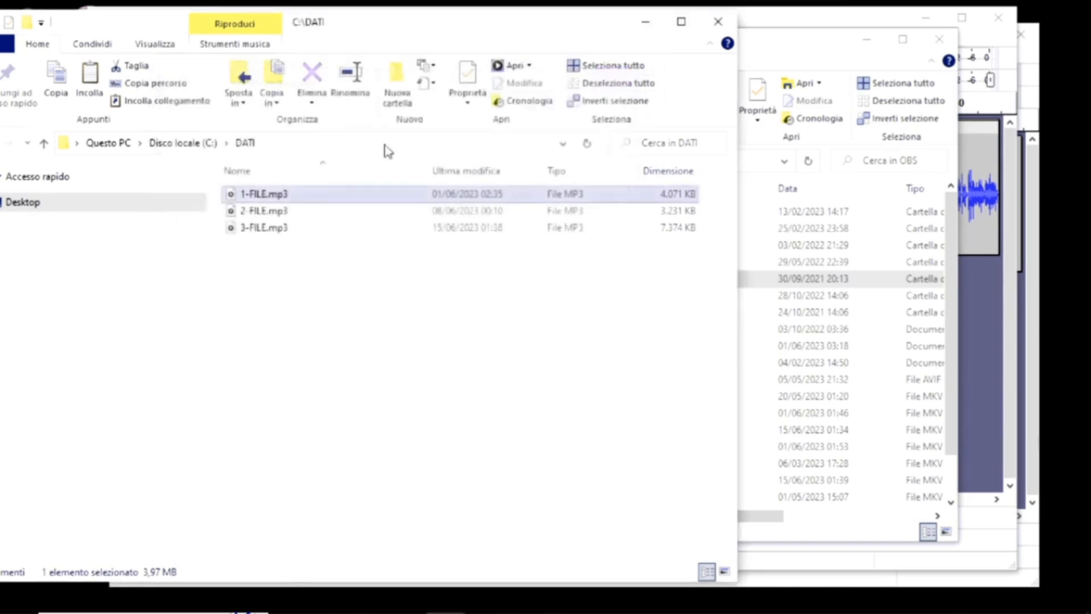
pyautogui.doubleClick(234, 212)
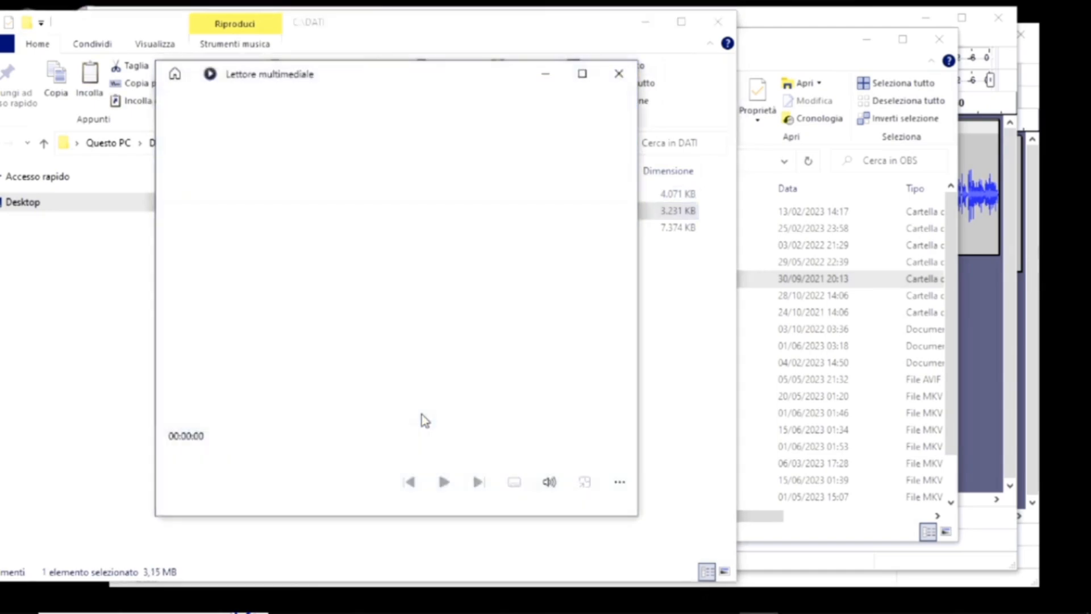
pyautogui.click(444, 482)
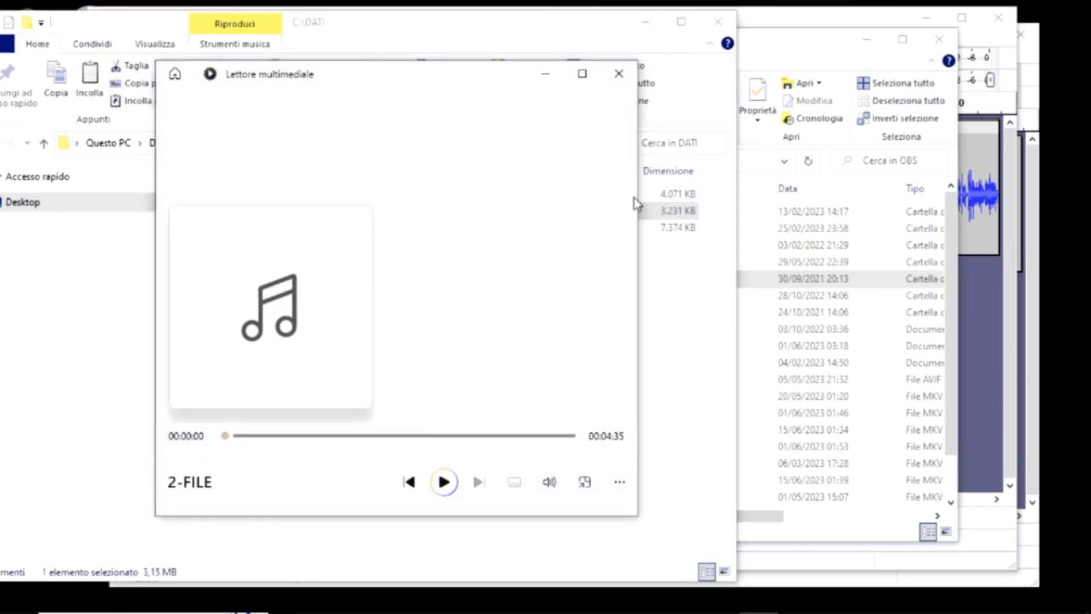
pyautogui.click(619, 73)
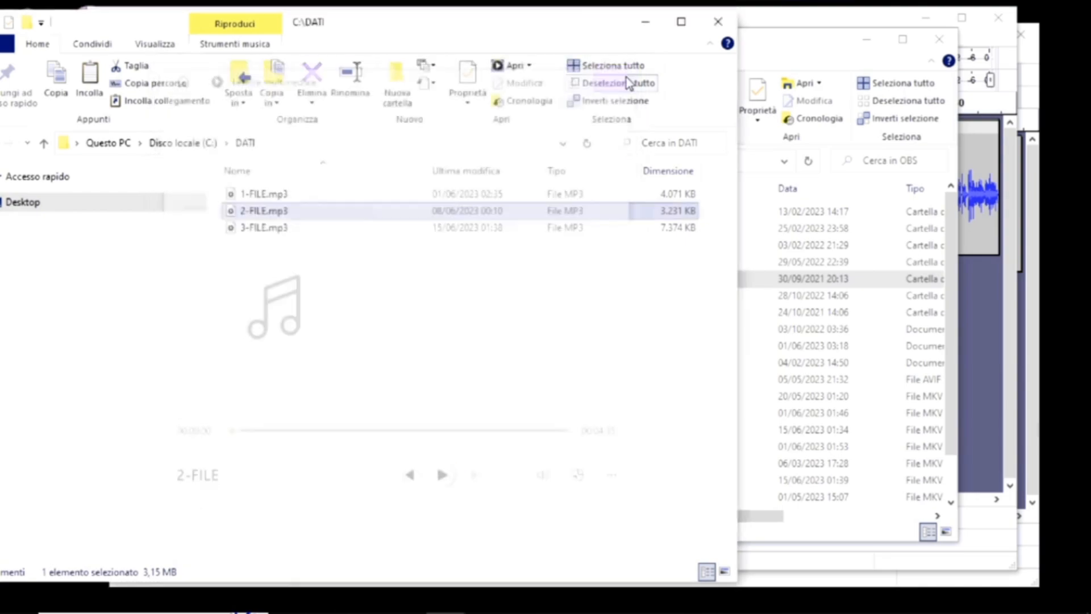
# Open the exported 3-FILE.mp3 in the media player to check its total duration, and close the player.
pyautogui.doubleClick(280, 229)
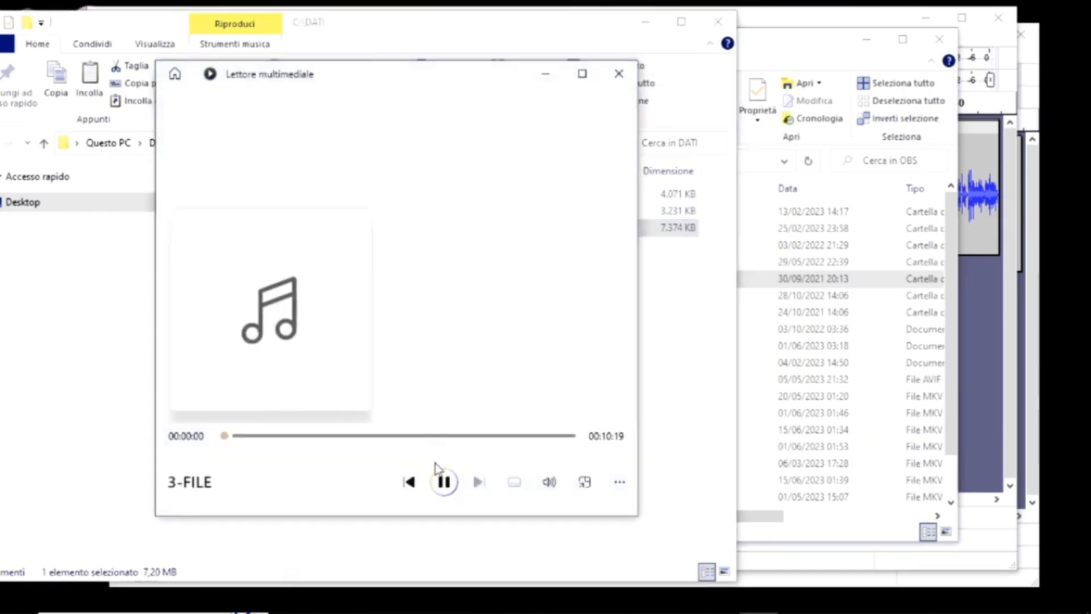
pyautogui.click(442, 482)
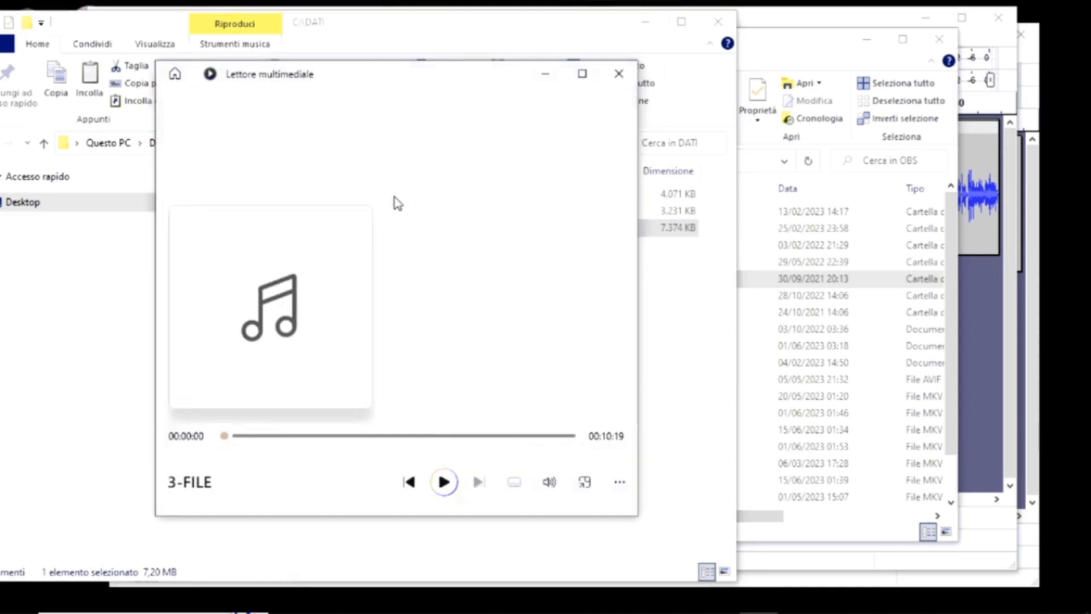
pyautogui.moveTo(361, 71); pyautogui.dragTo(377, 61)
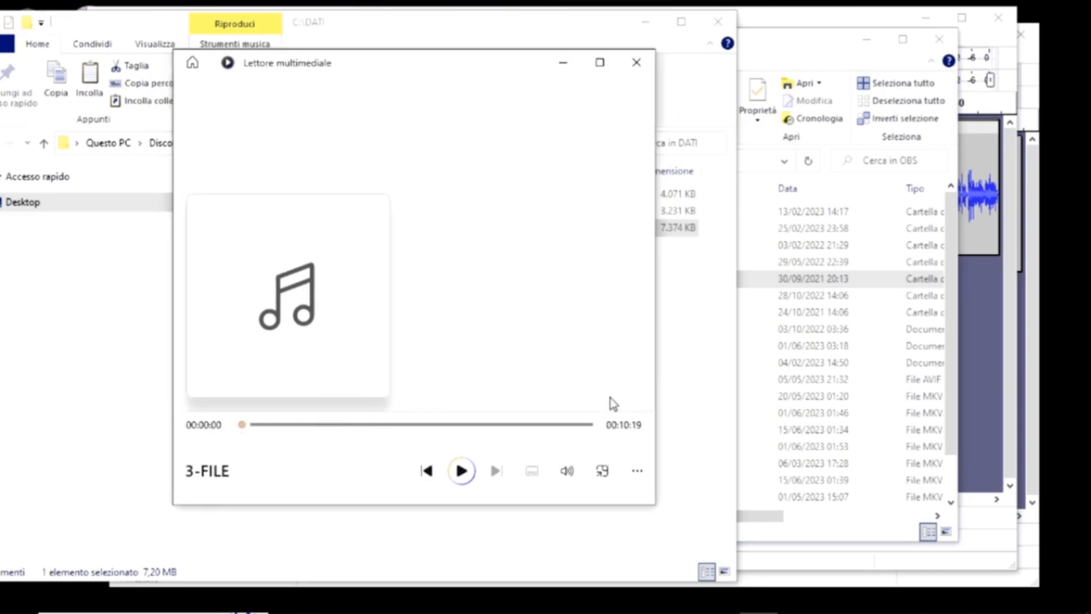
pyautogui.click(636, 62)
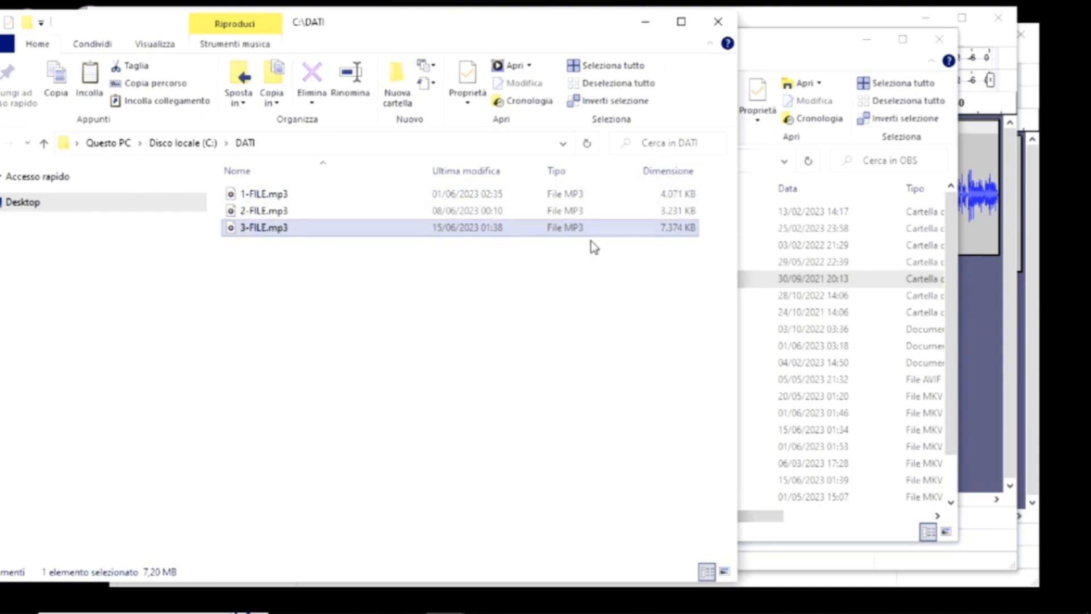
pyautogui.click(1008, 244)
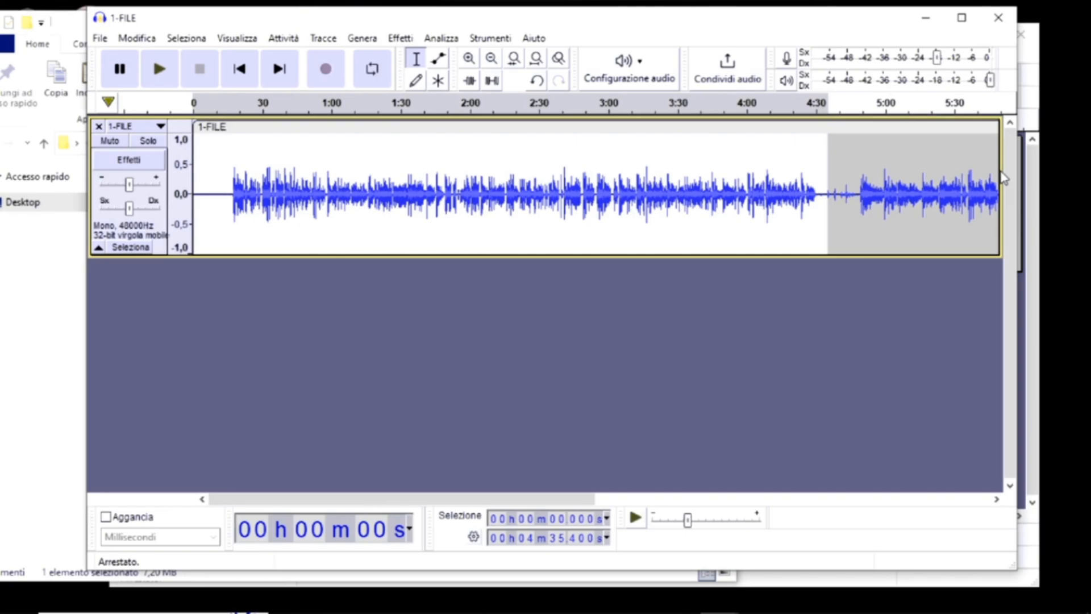
pyautogui.moveTo(370, 23); pyautogui.dragTo(388, 21)
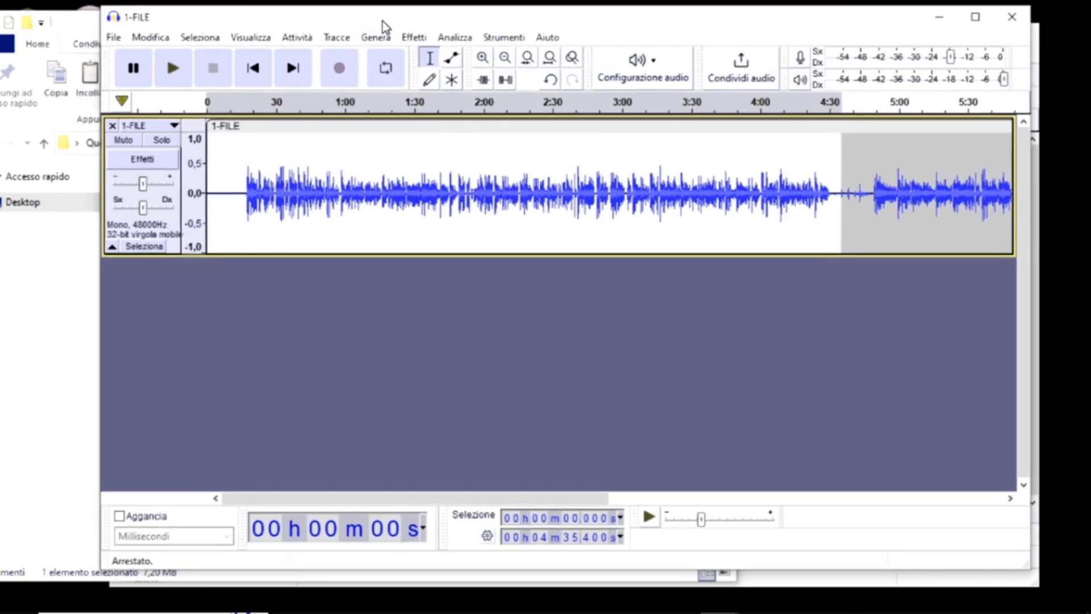
pyautogui.click(100, 38)
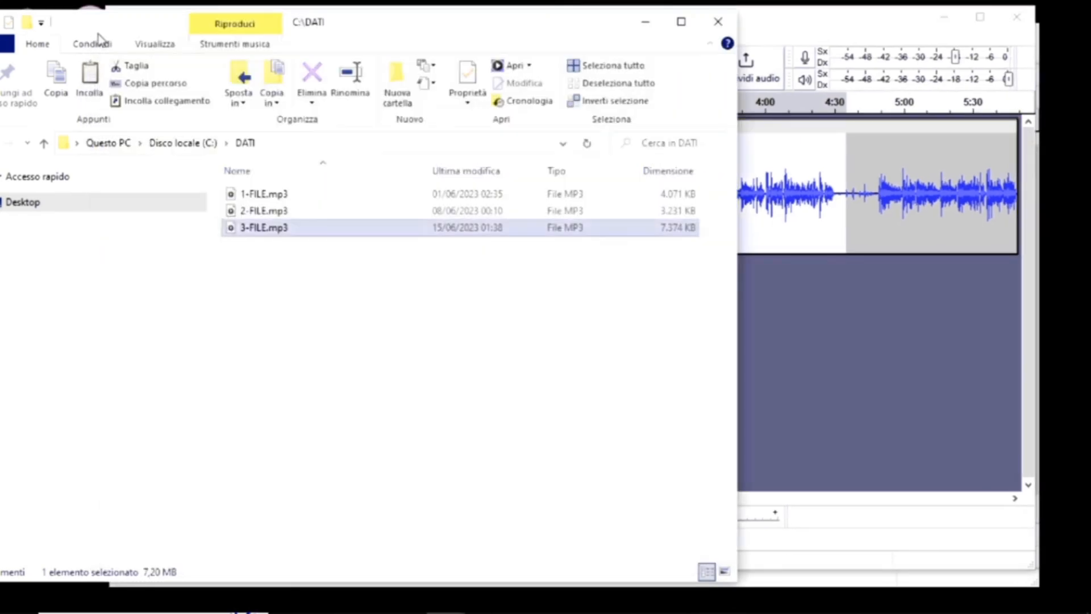
pyautogui.click(773, 304)
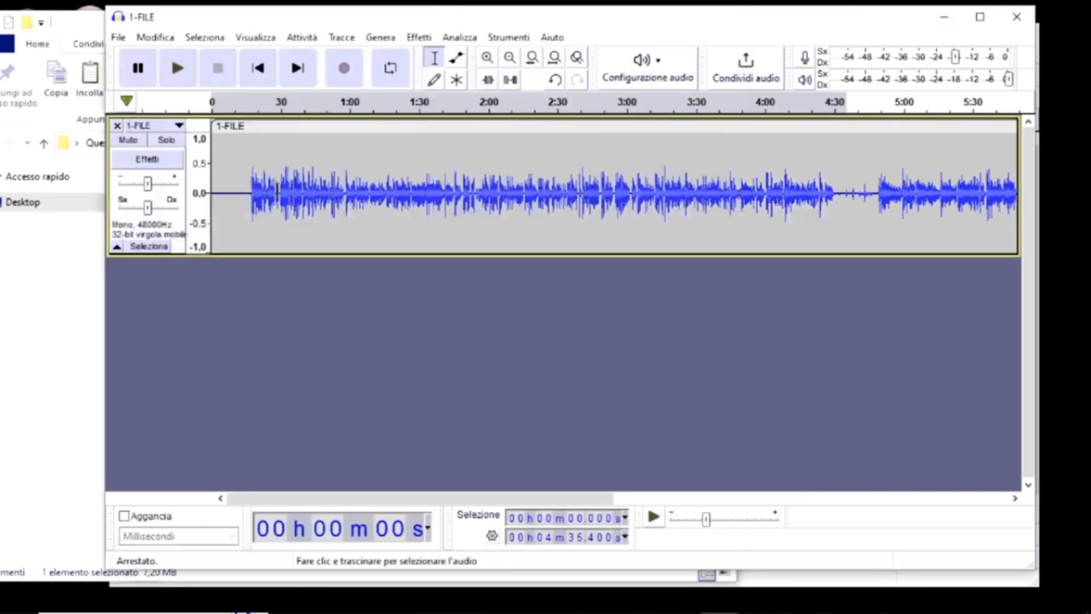
pyautogui.click(94, 28)
pyautogui.click(766, 288)
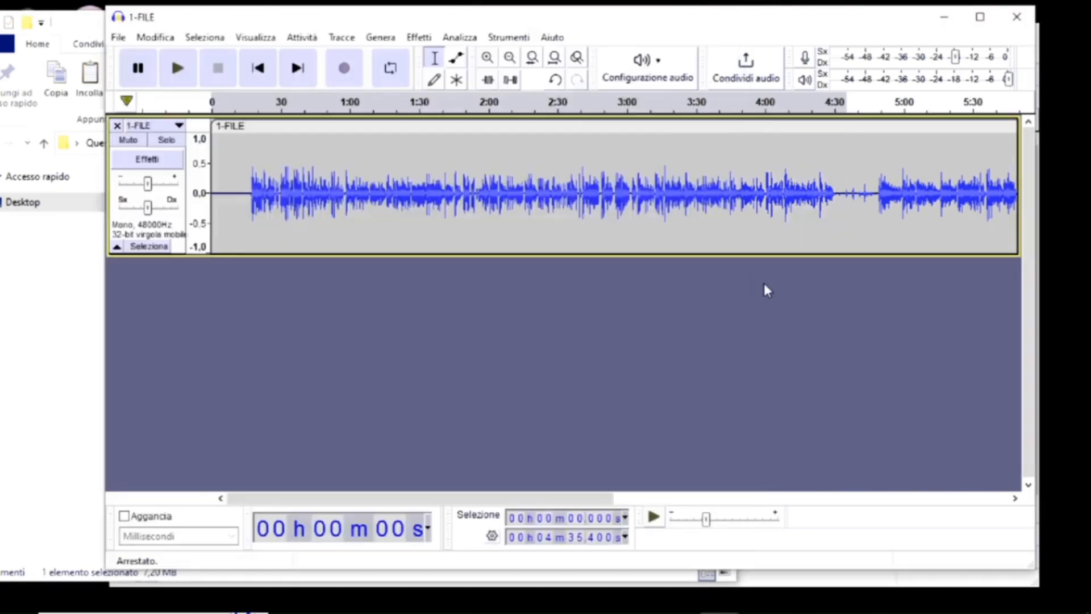